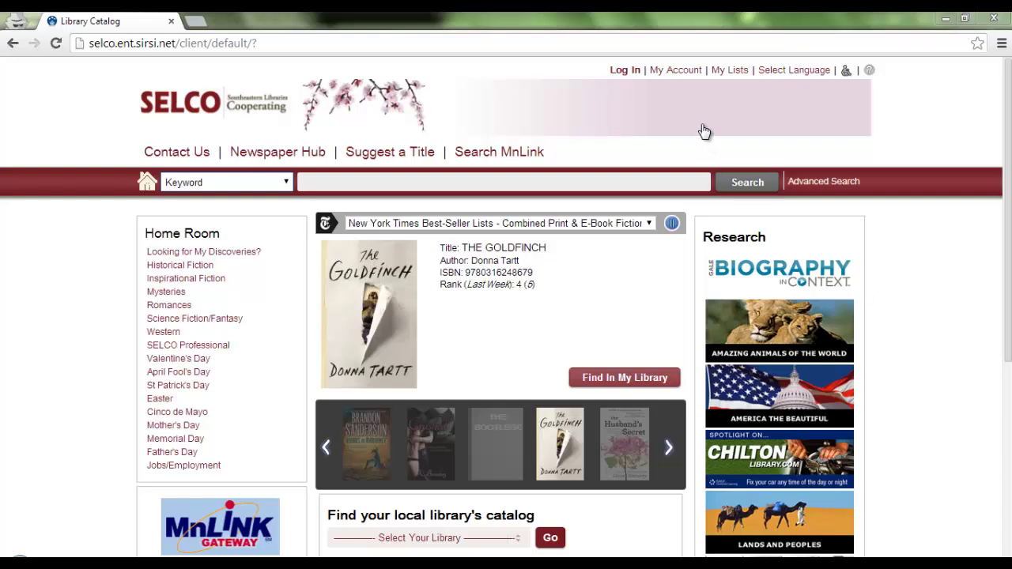
- Log in to My Account with the library card number and PIN, re-entering the PIN once
click(653, 73)
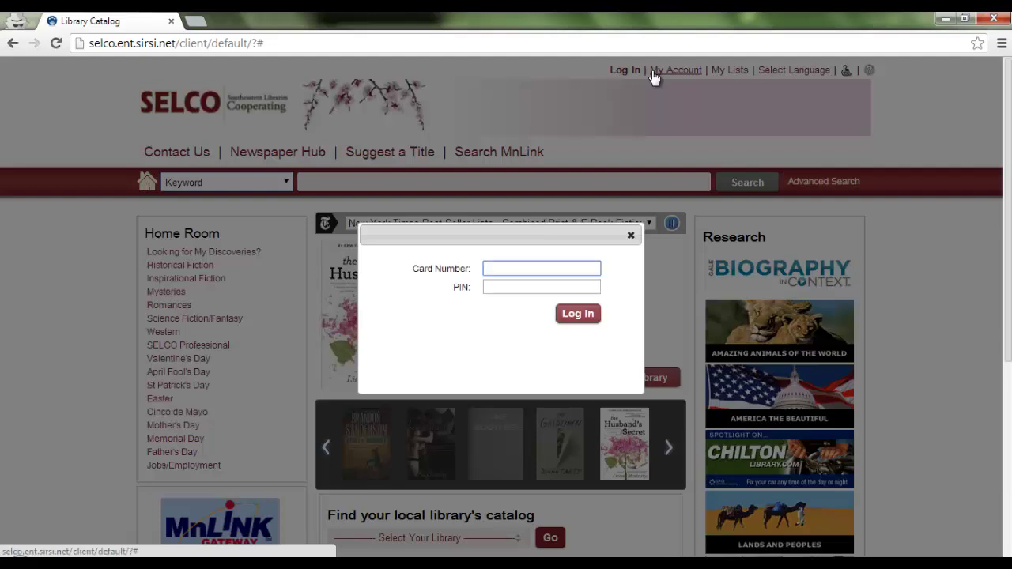
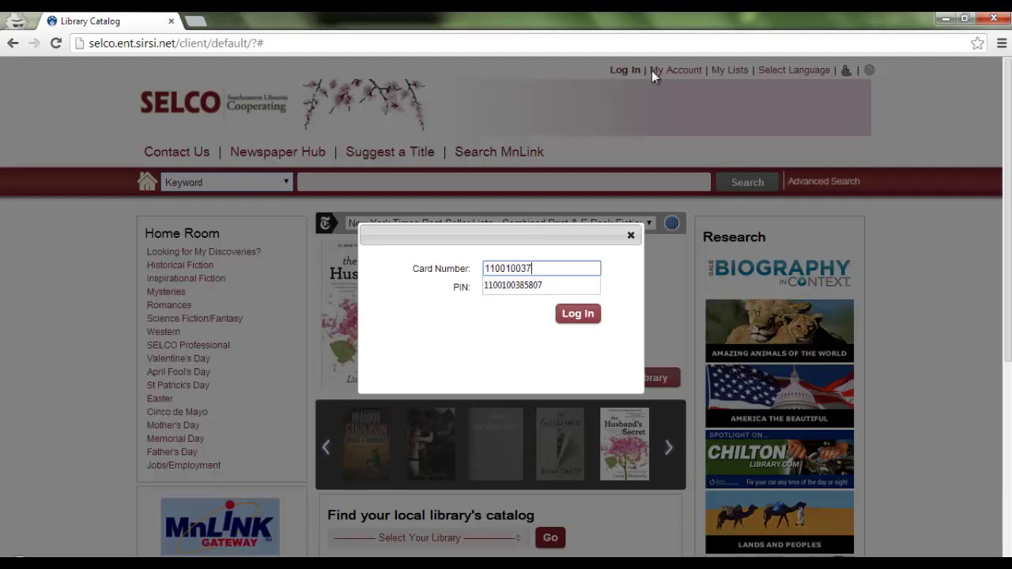
key(Tab)
key(BackSpace)
key(BackSpace)
key(BackSpace)
key(BackSpace)
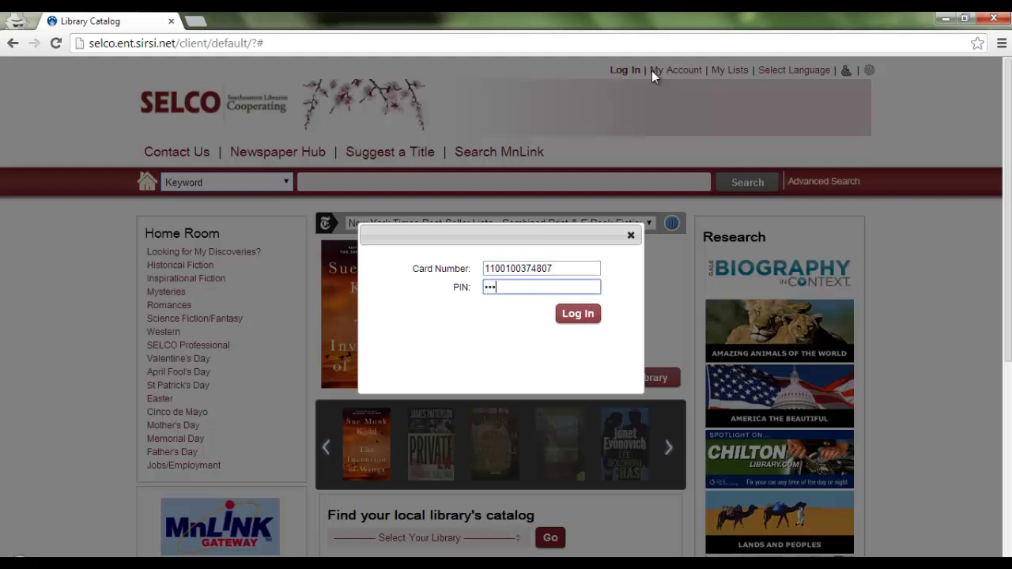
key(Return)
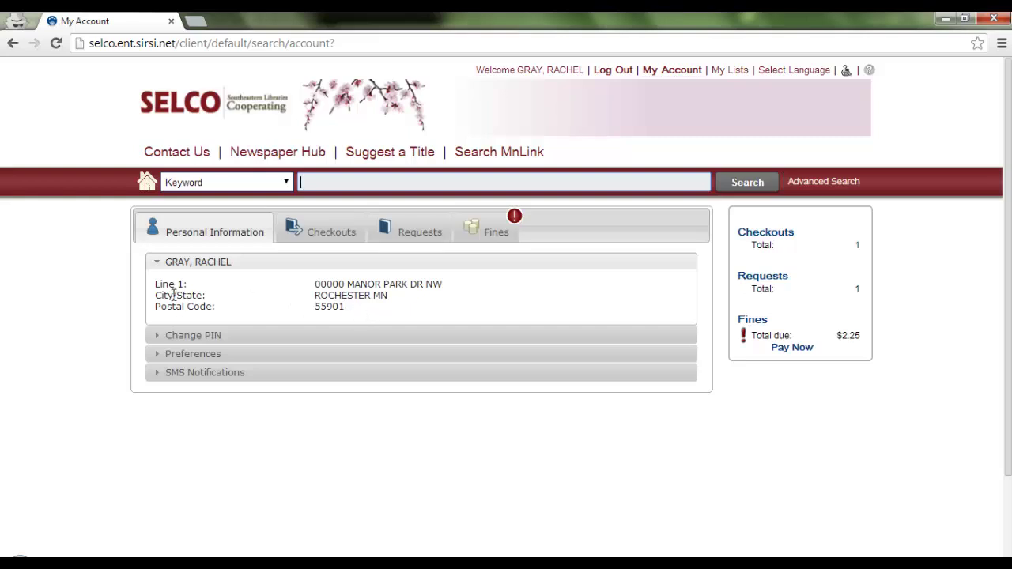
- Highlight the house number in the patron's mailing address on the Personal Information tab
drag(319, 283, 345, 286)
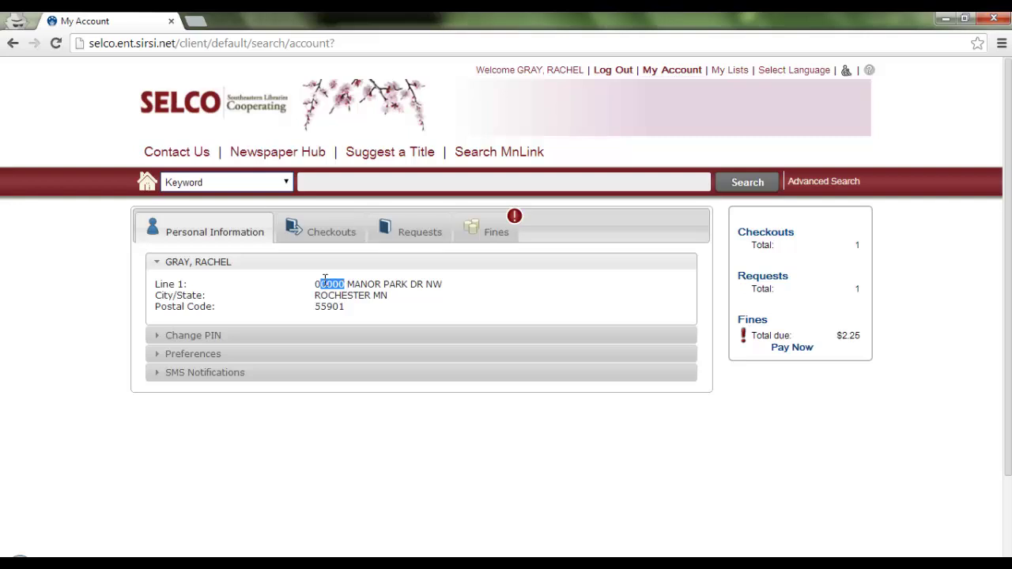
- Expand Change PIN, then Preferences: English language, Personal Information default tab, no list
click(157, 337)
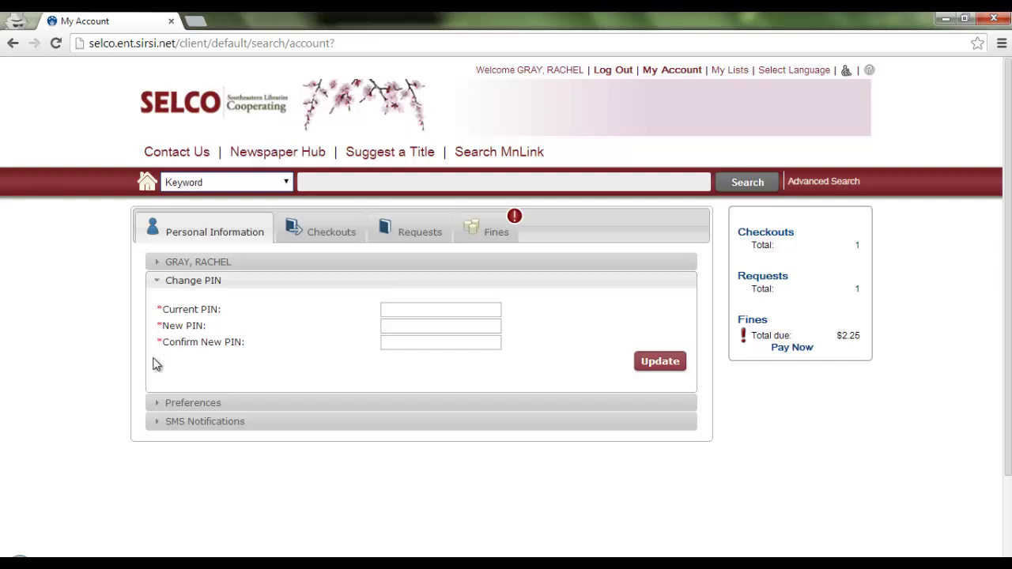
click(159, 405)
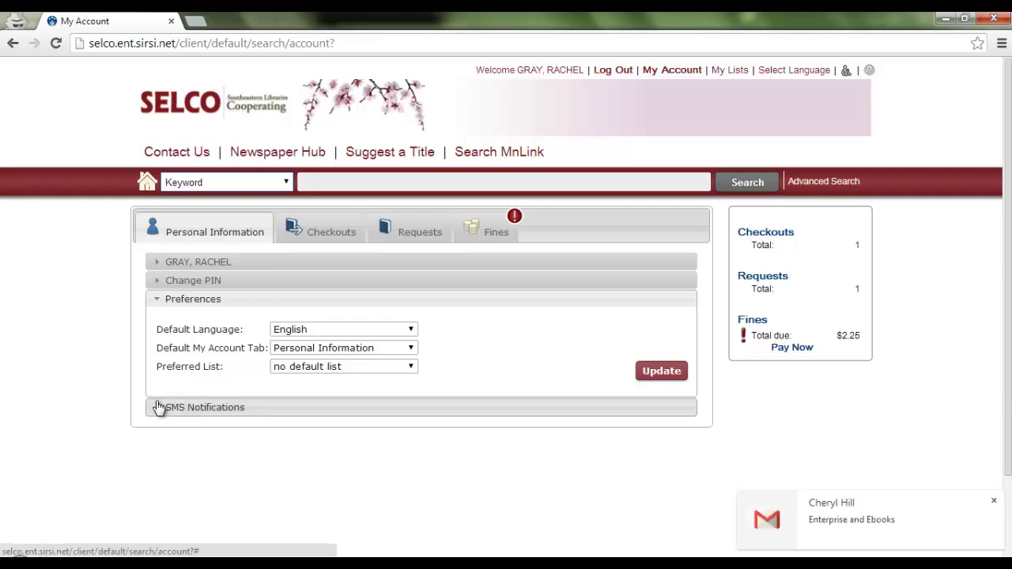
click(301, 335)
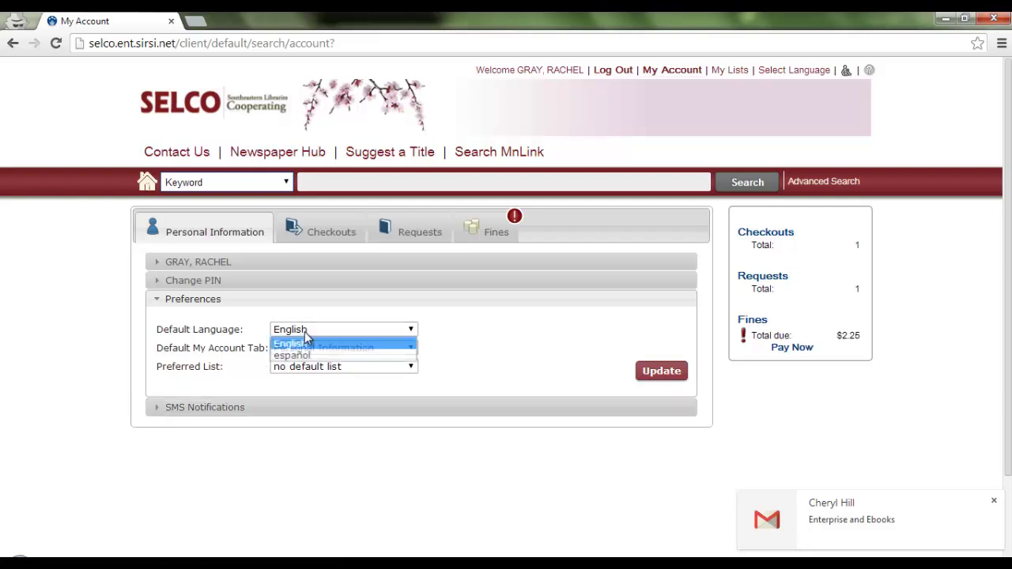
click(304, 333)
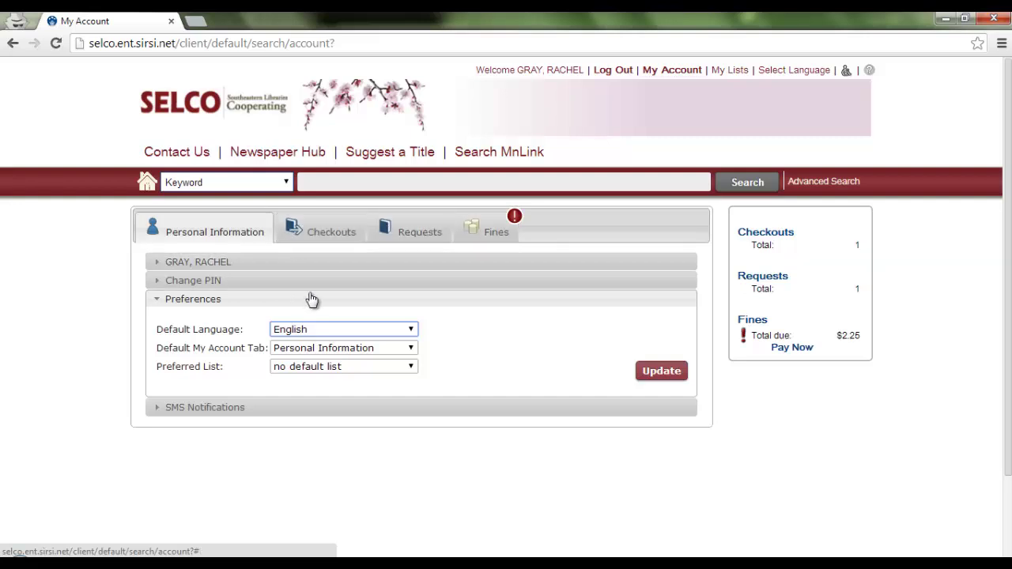
click(313, 350)
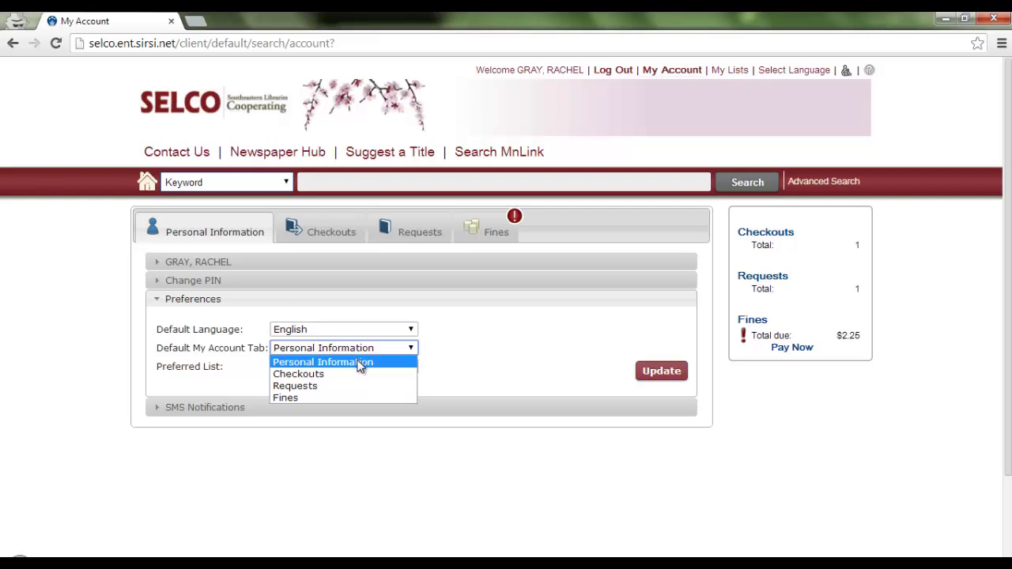
click(460, 361)
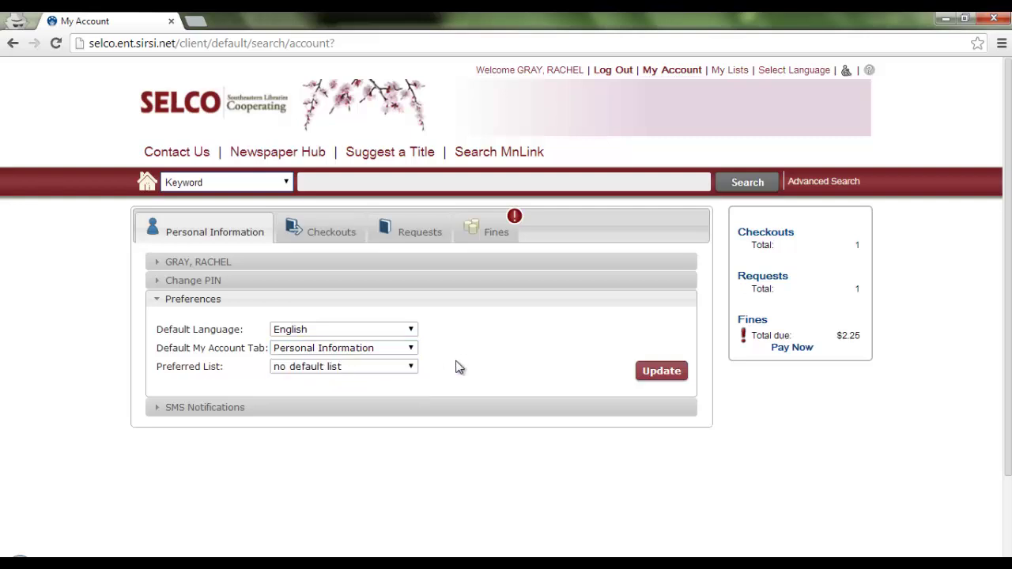
click(385, 368)
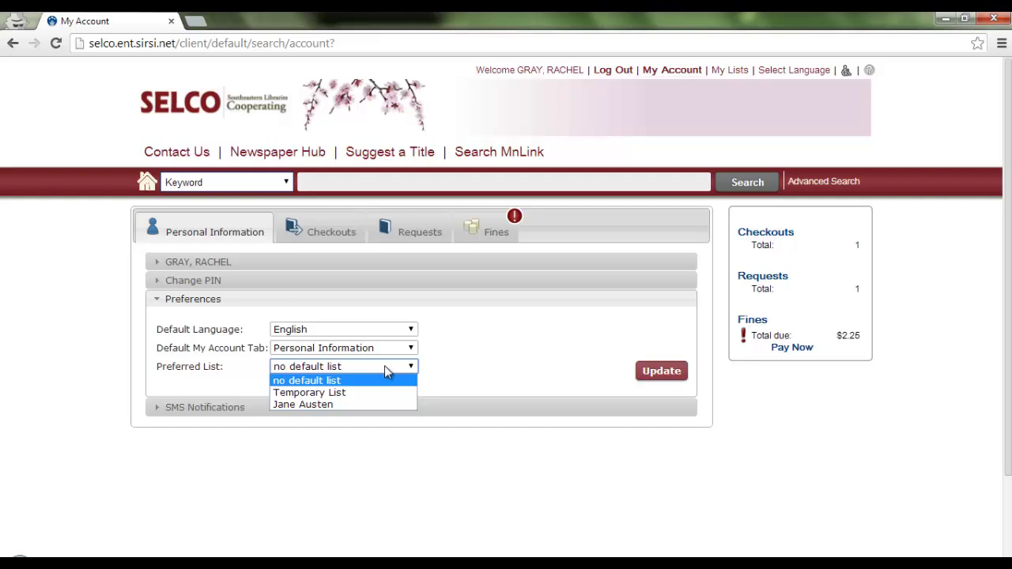
click(466, 360)
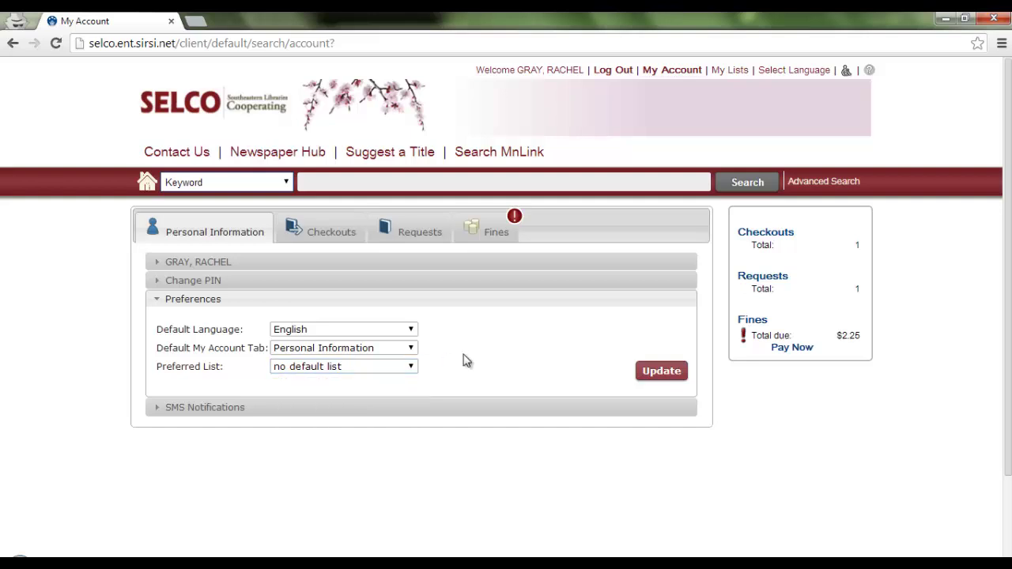
- Open and cancel a new SMS notification, then view the one checkout due 3/31/14
click(172, 407)
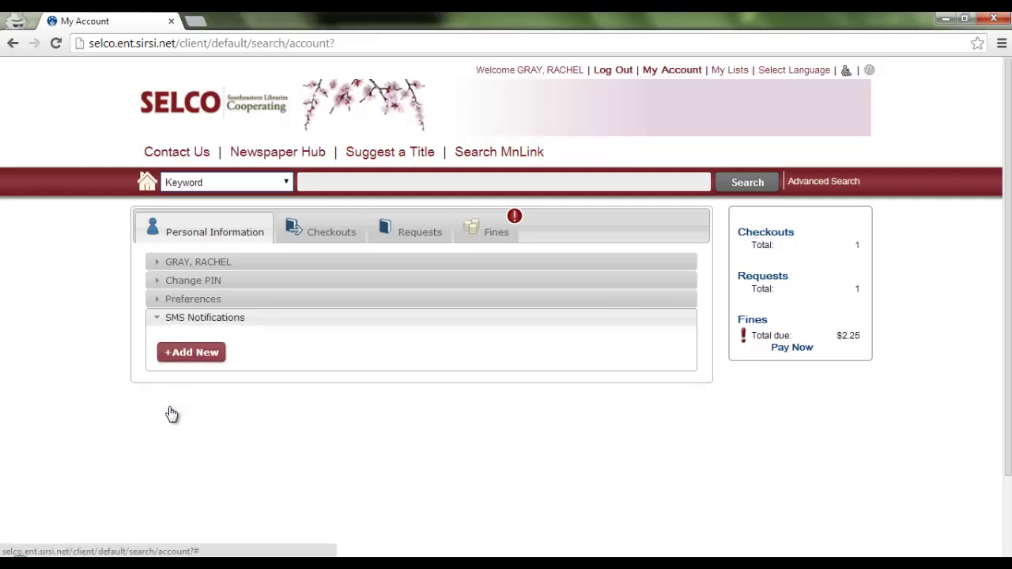
click(180, 356)
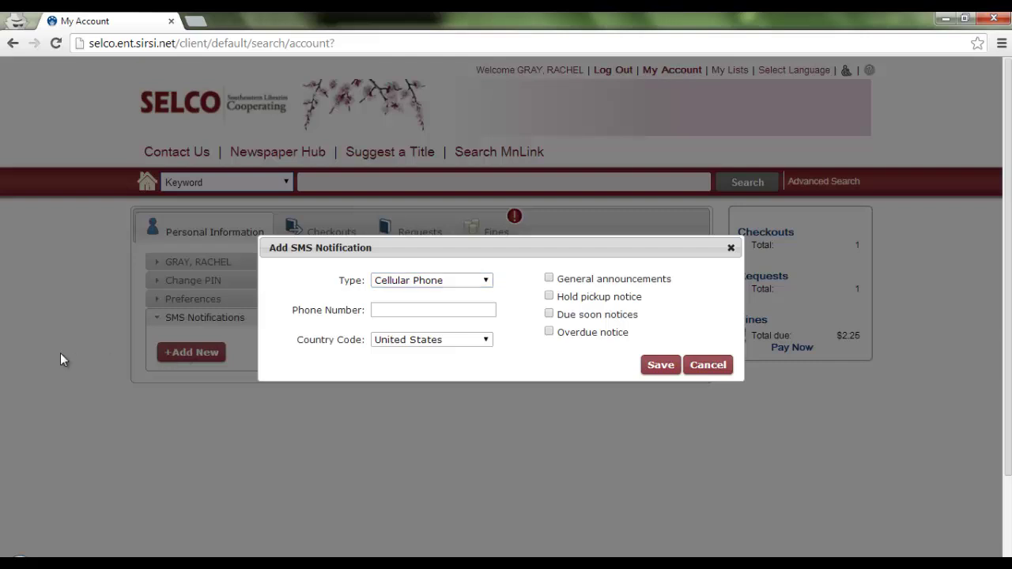
key(Escape)
click(300, 229)
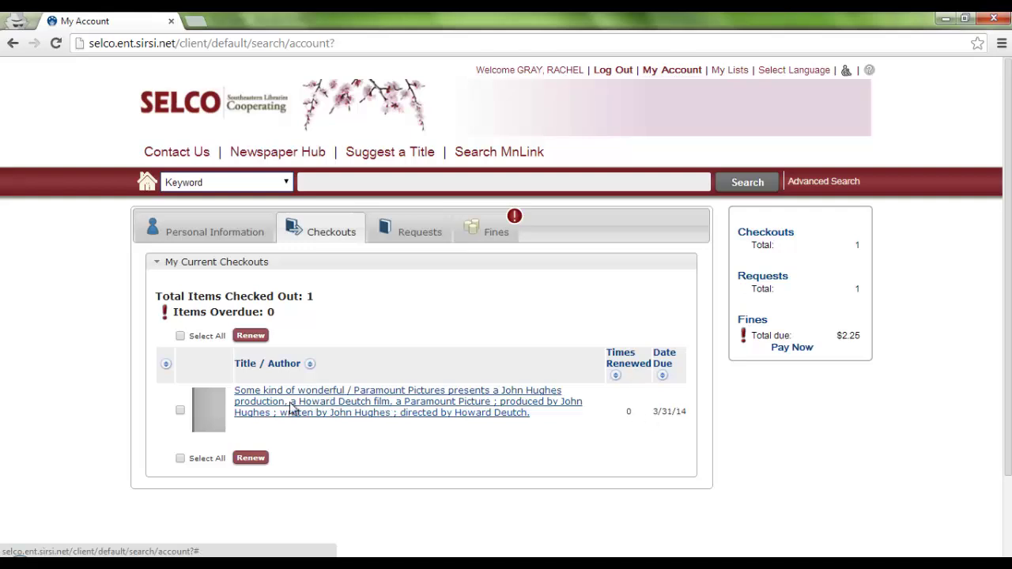
- Mark the checked-out item for renewal, then view the one in-transit request, queue place 2
click(180, 411)
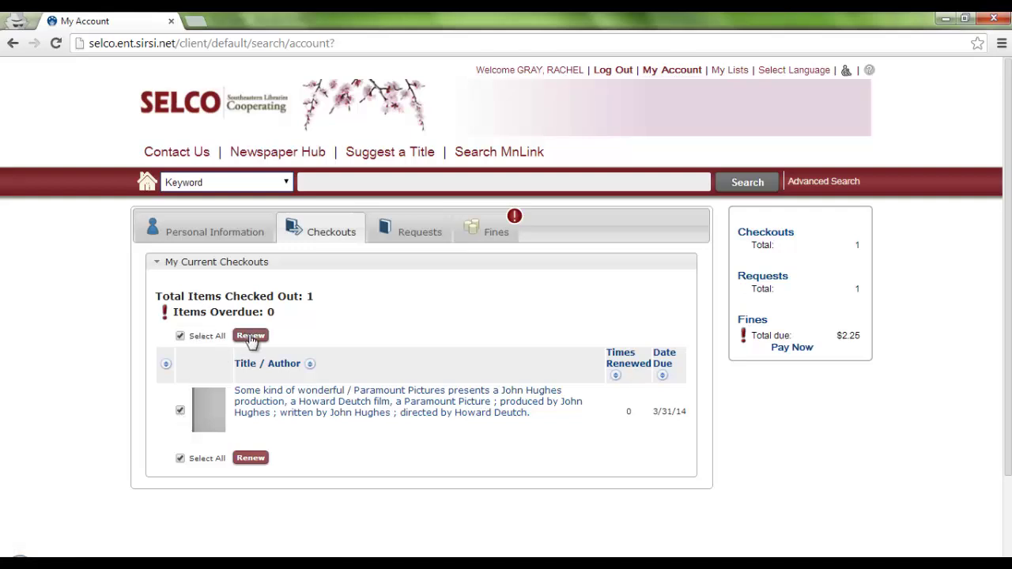
click(403, 225)
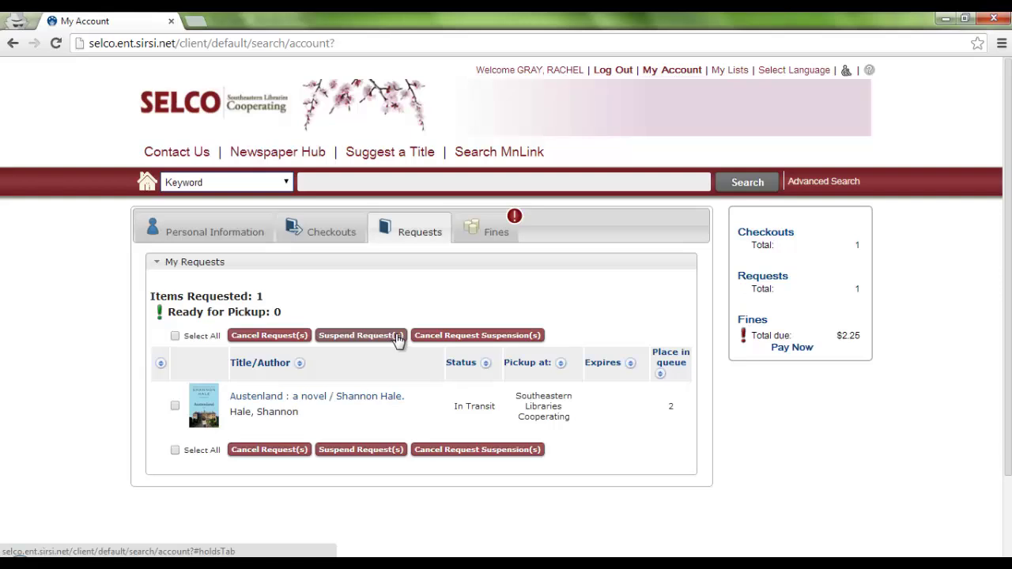
- View the $2.25 fine and go to the EnvisionWare eCommerce payment login via Pay Now
click(481, 227)
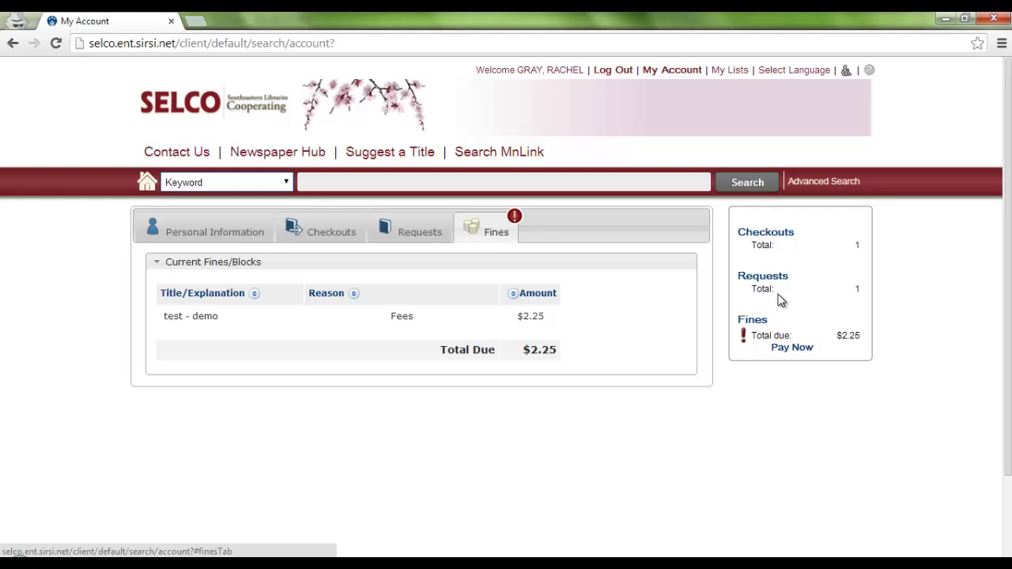
click(782, 354)
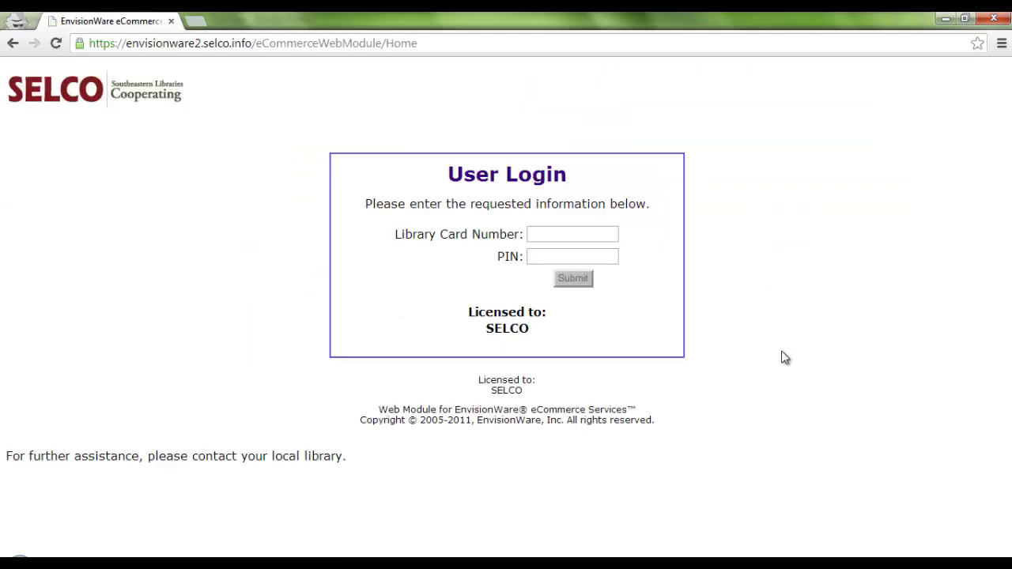
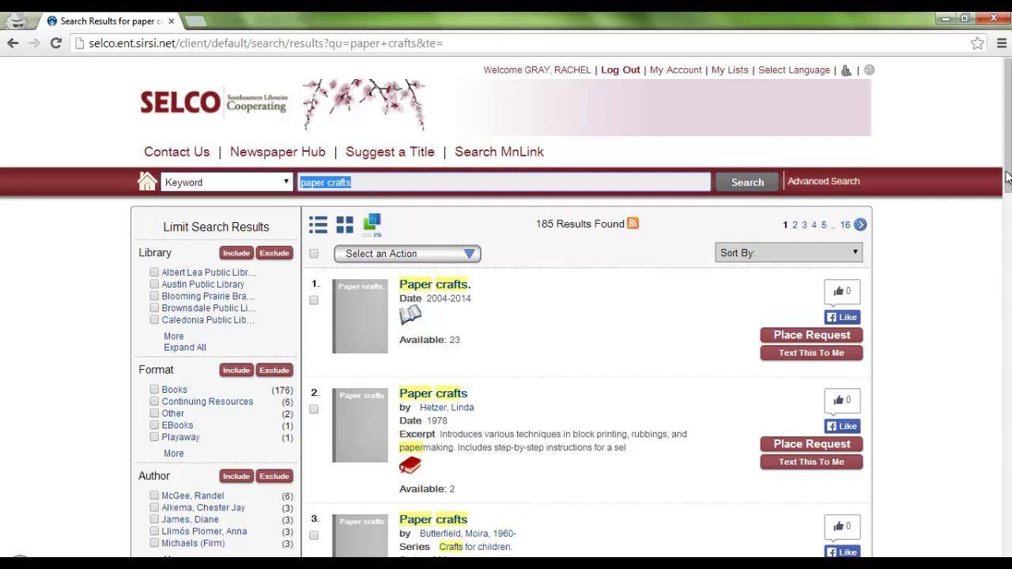
- Check results 4–6: Paper bag crafts, Vintage paper crafts and Paper Crafts Gourmet
drag(1008, 178, 1009, 239)
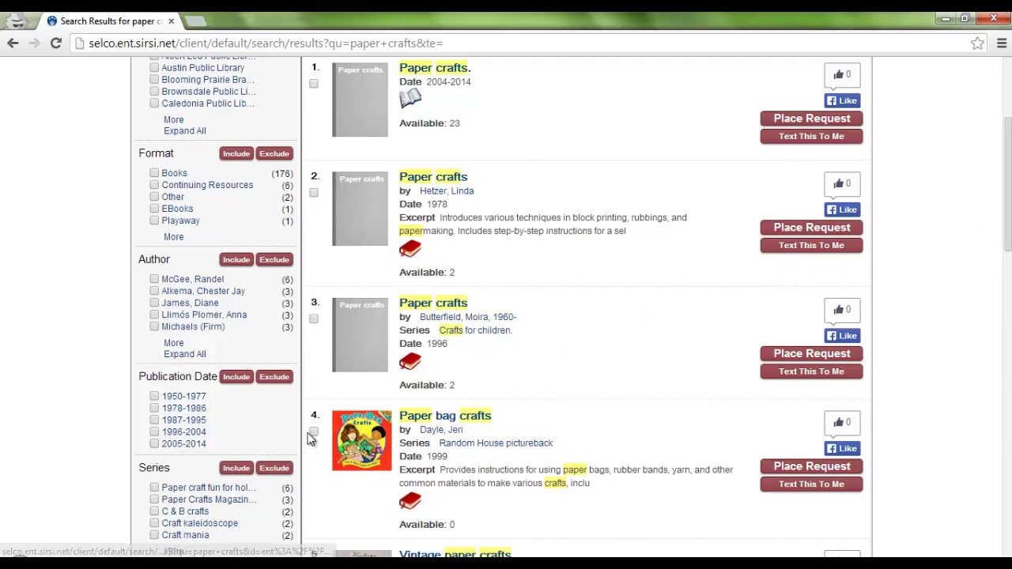
click(313, 433)
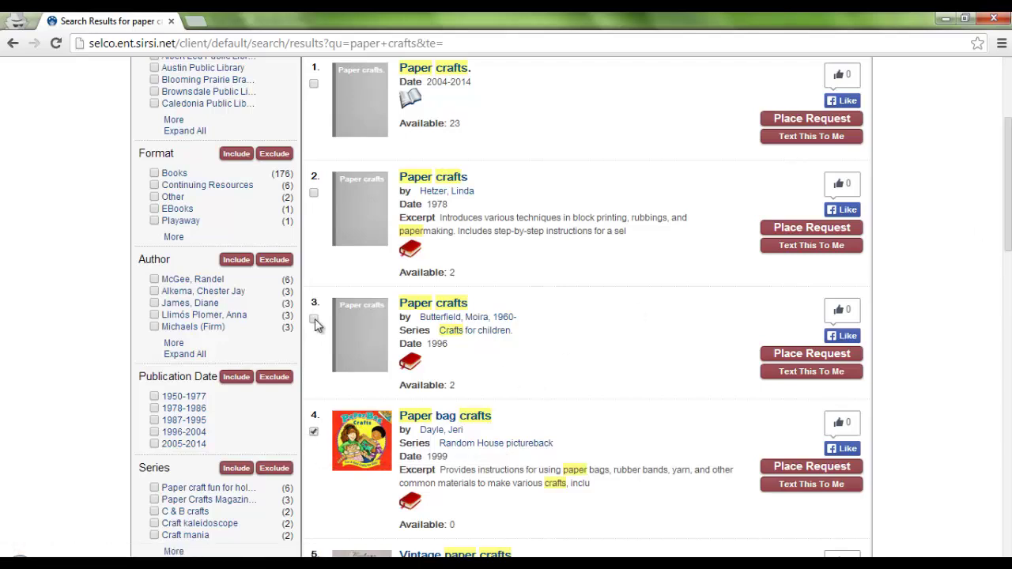
drag(1007, 132, 1008, 186)
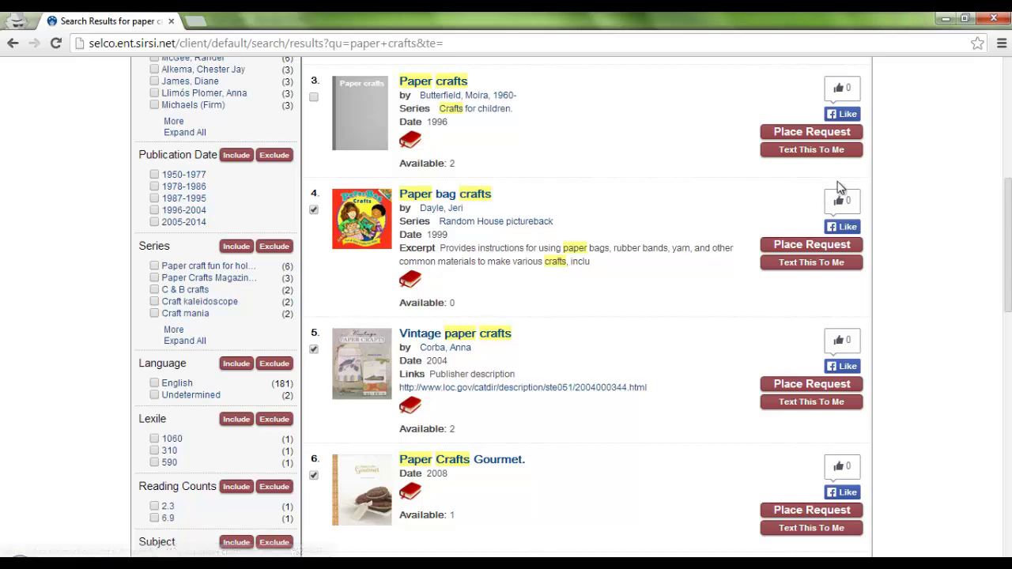
drag(1007, 213, 998, 504)
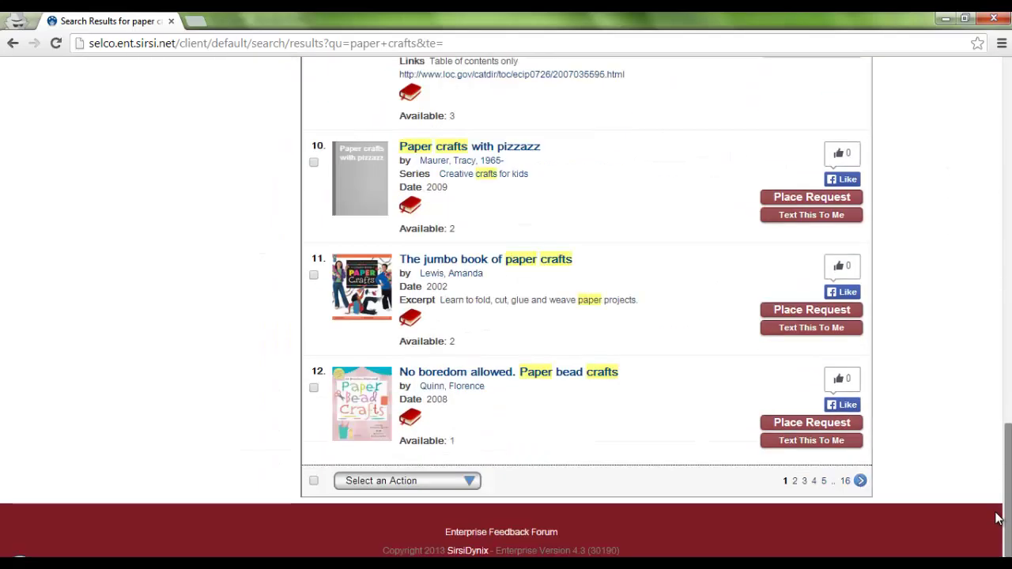
- Add the three checked books to the Temporary List through Add to My Lists
click(347, 483)
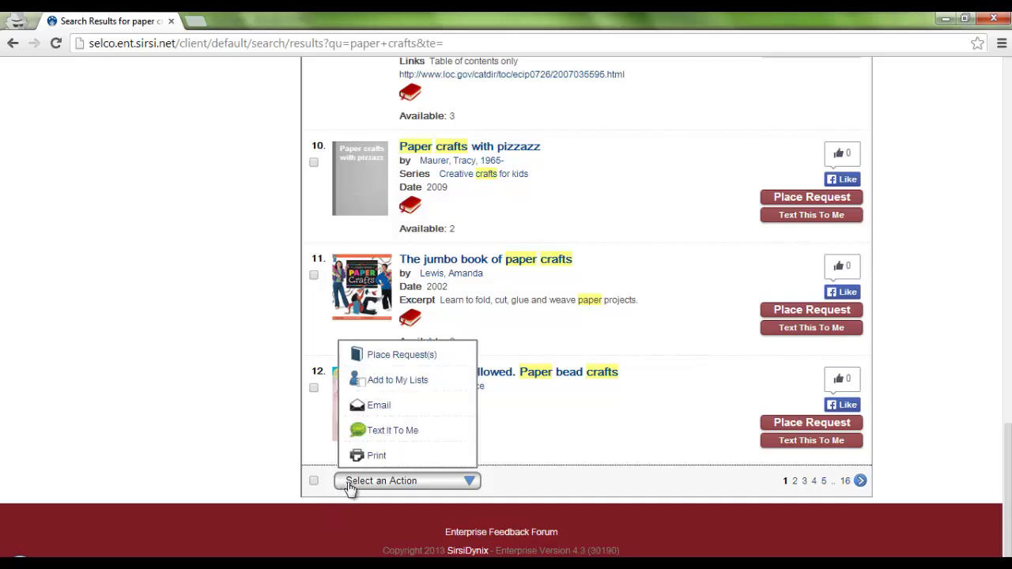
click(383, 381)
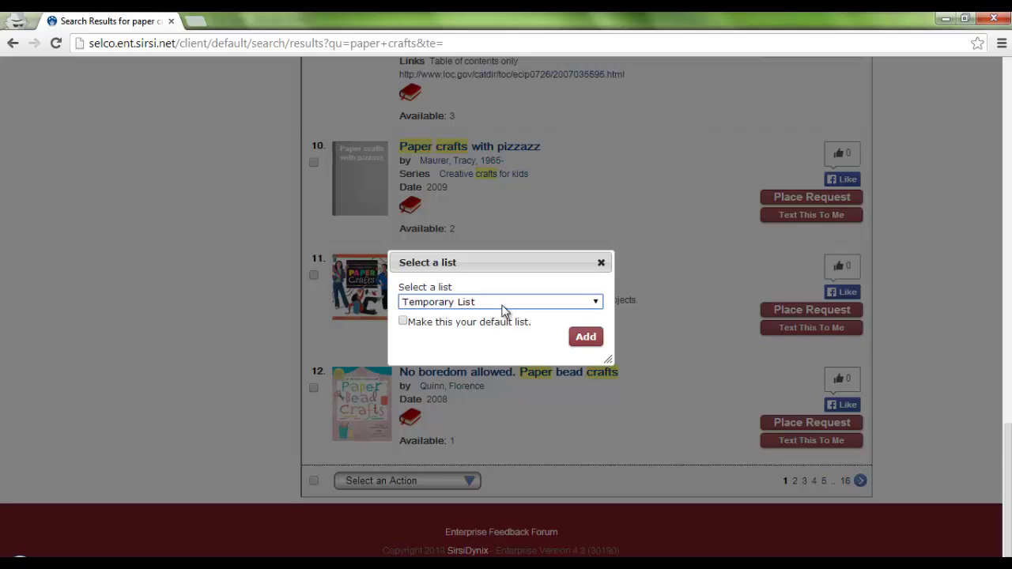
click(556, 307)
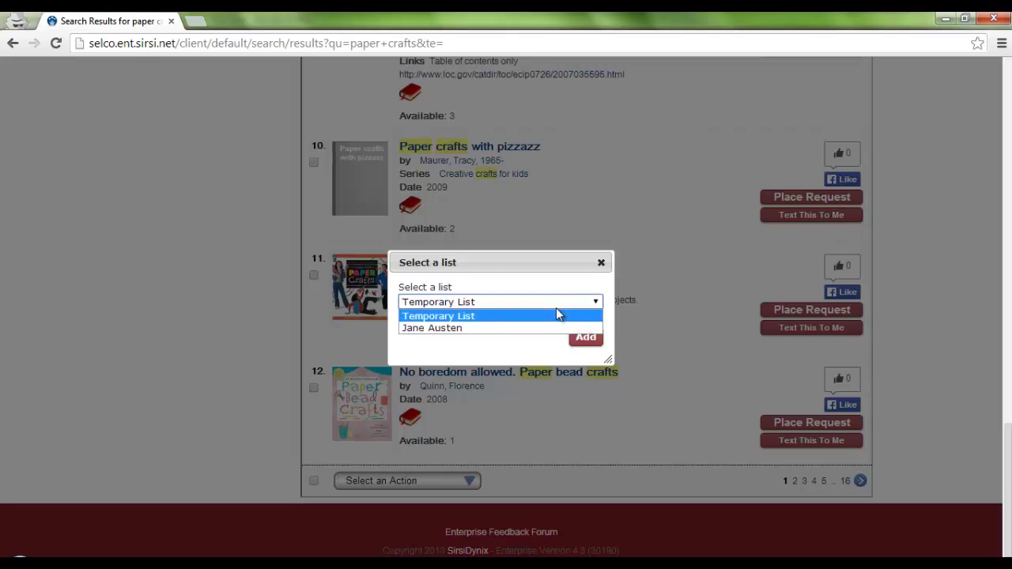
click(557, 315)
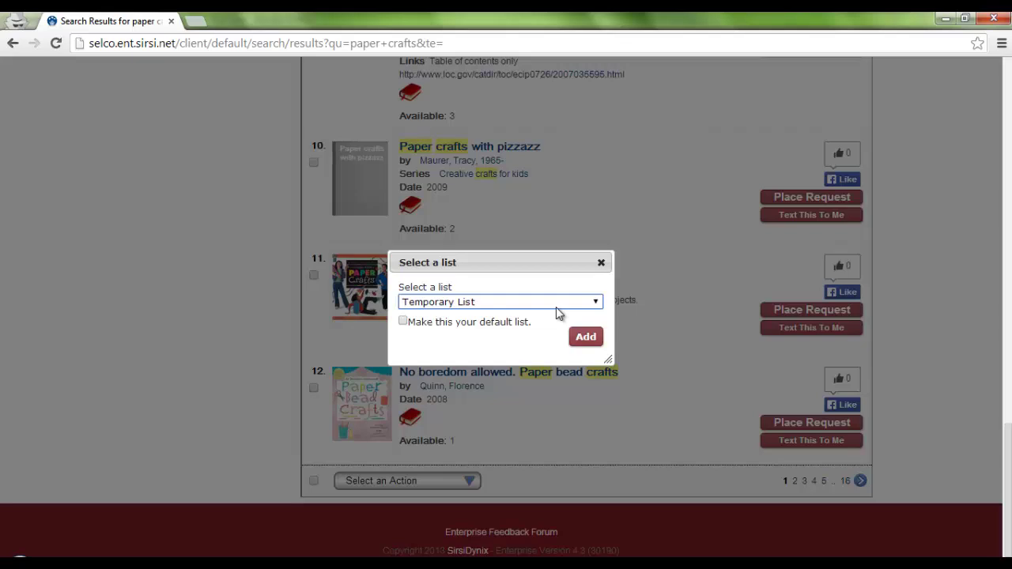
click(590, 342)
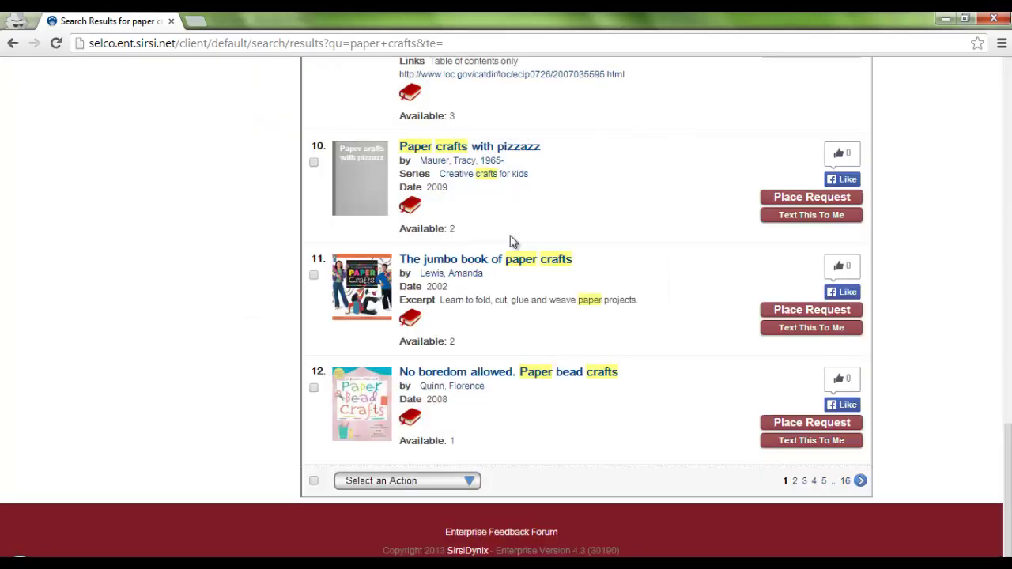
- Add 'No boredom allowed. Paper bead crafts' to the Temporary List from its record page
click(488, 375)
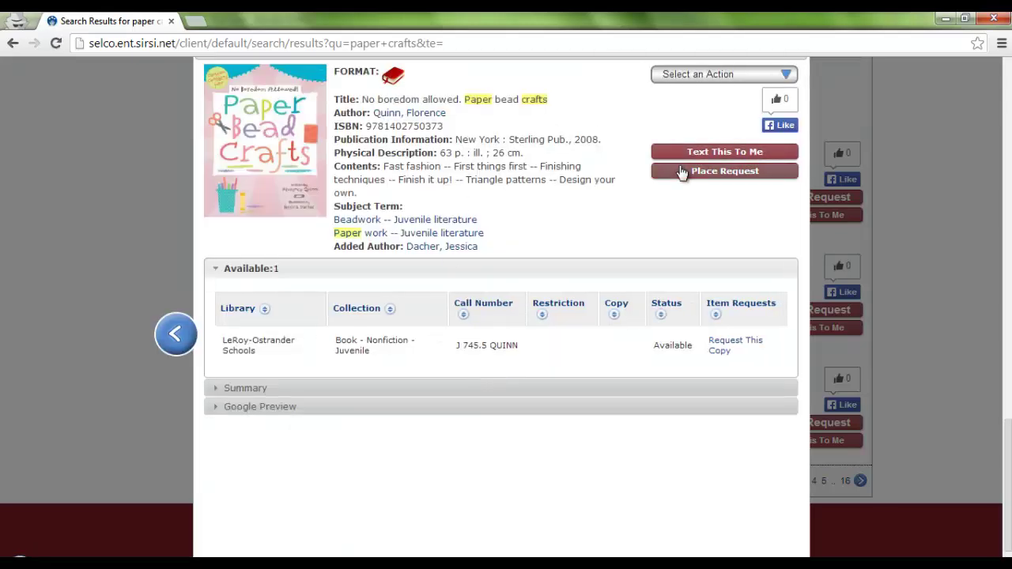
click(714, 76)
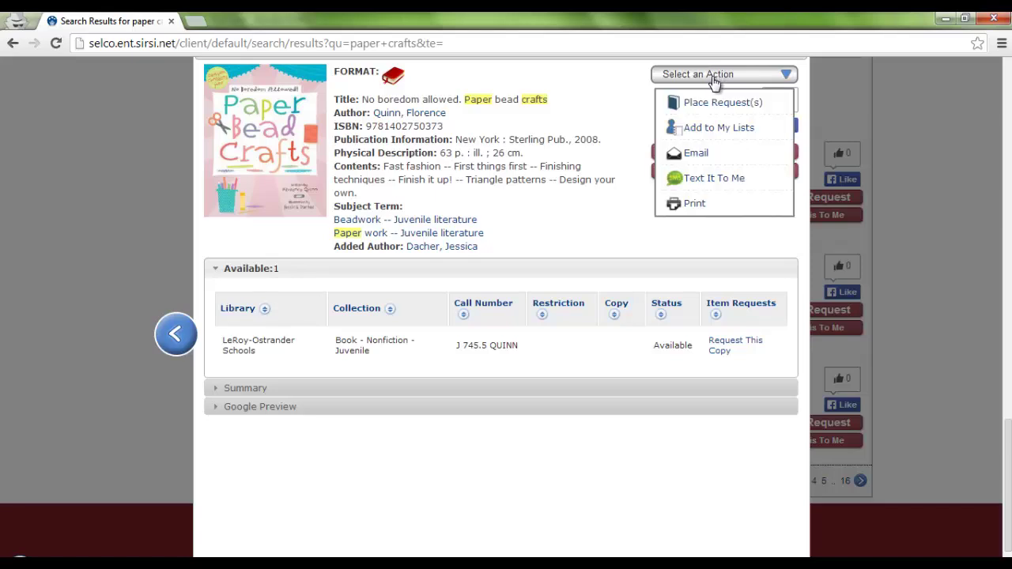
click(701, 129)
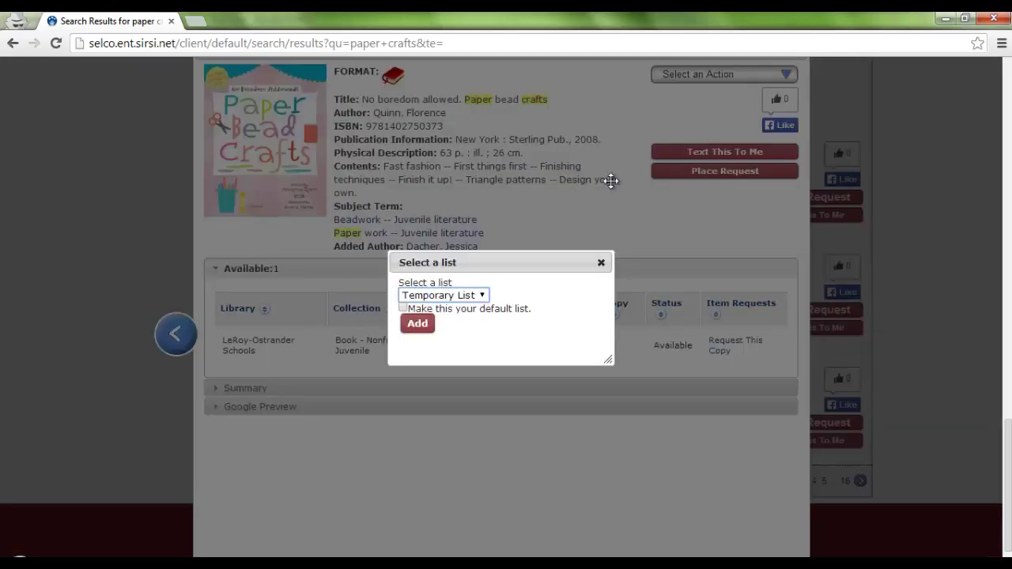
click(421, 326)
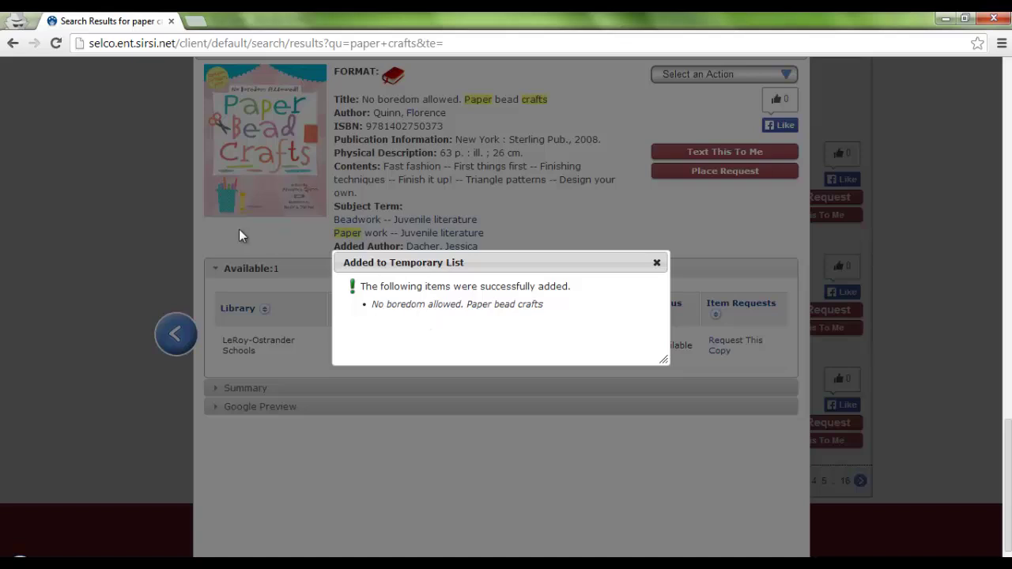
click(498, 433)
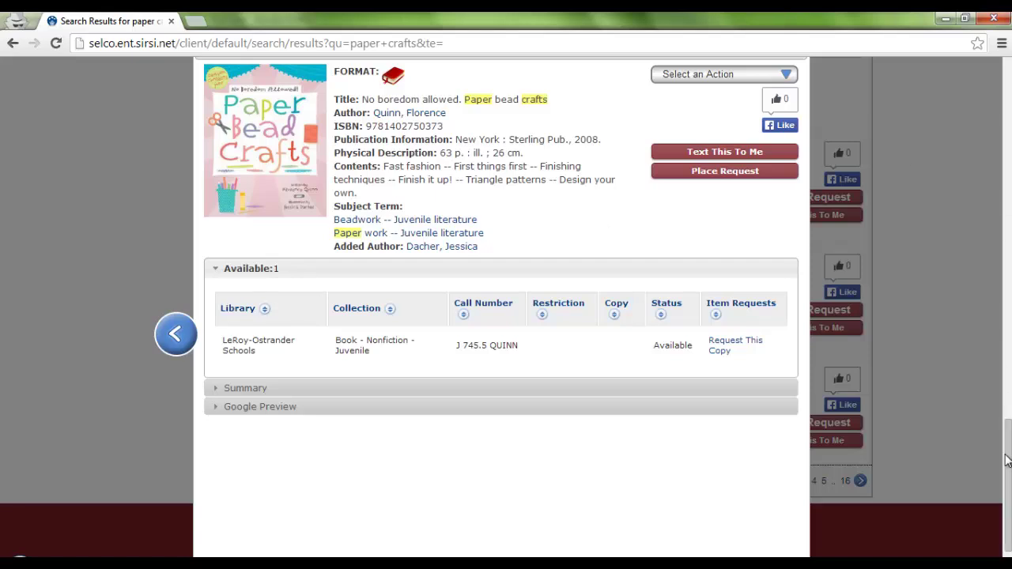
- Close the book record and return to the top of the 185 results
click(831, 96)
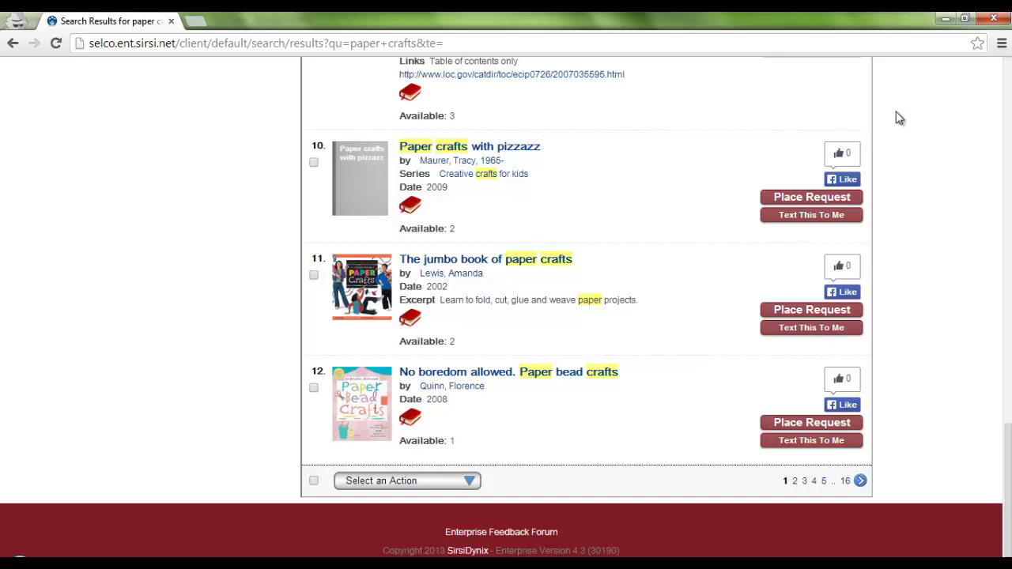
scroll(998, 282, up, 1)
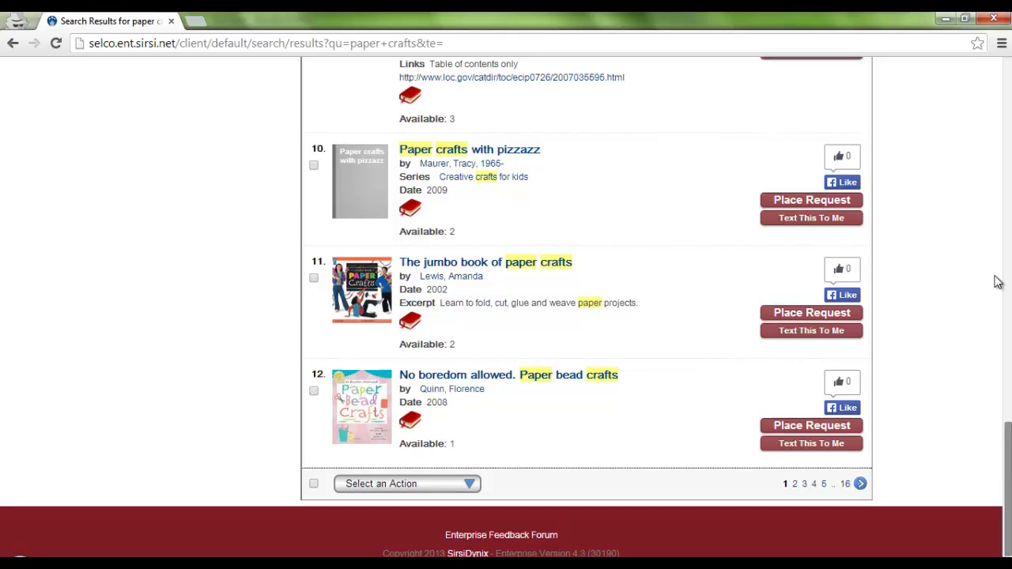
scroll(997, 282, up, 15)
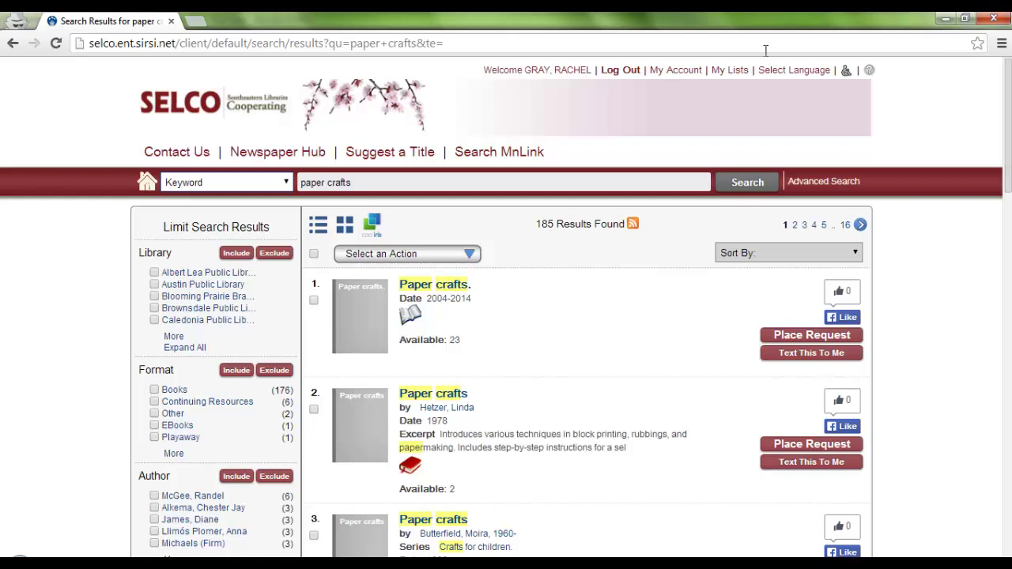
- Go to My Lists and select all four books in the Temporary List
click(730, 70)
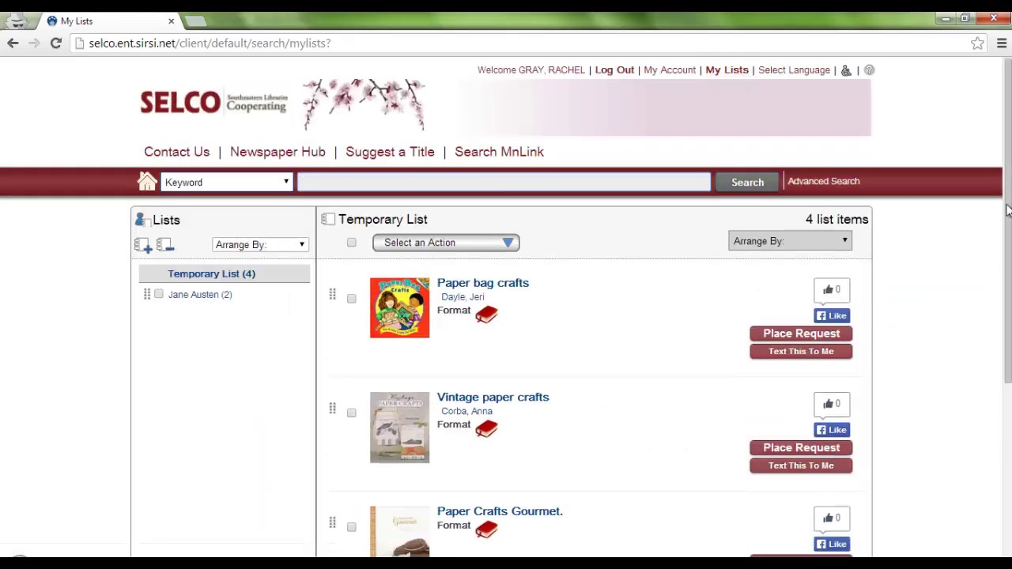
drag(1008, 204, 1000, 305)
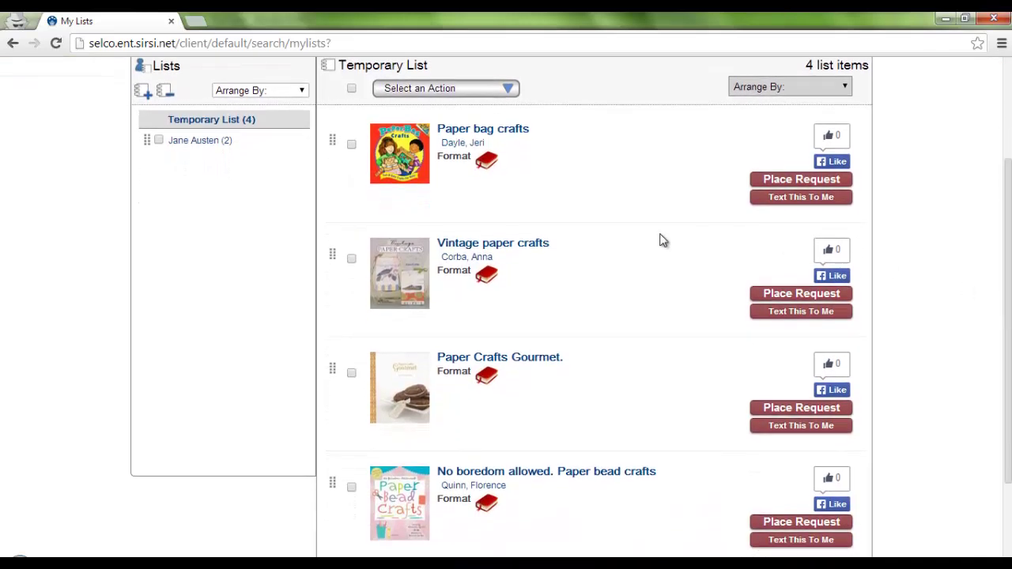
click(351, 89)
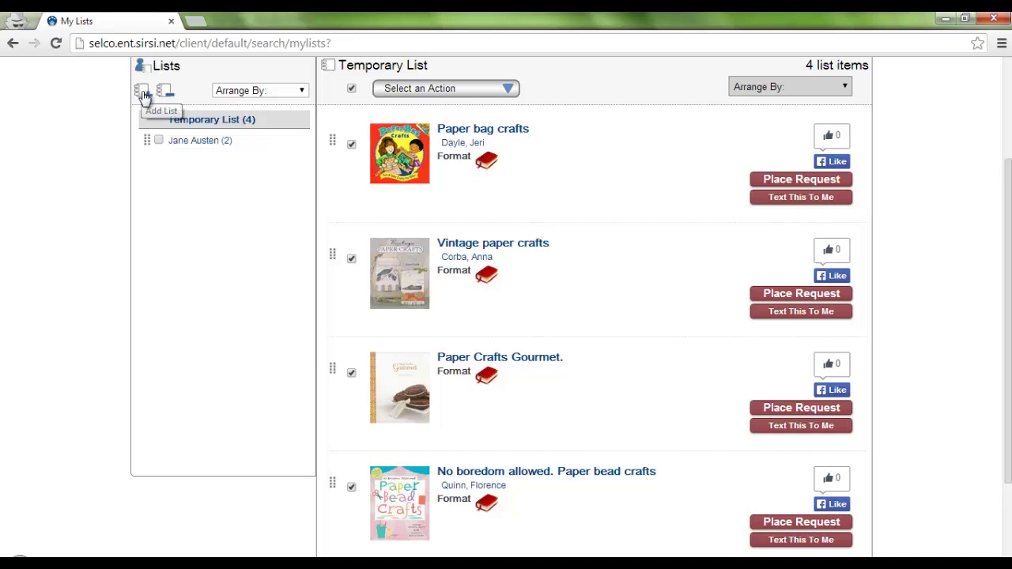
- Create a new list named 'paper crafts' and reselect the four Temporary List books
click(143, 93)
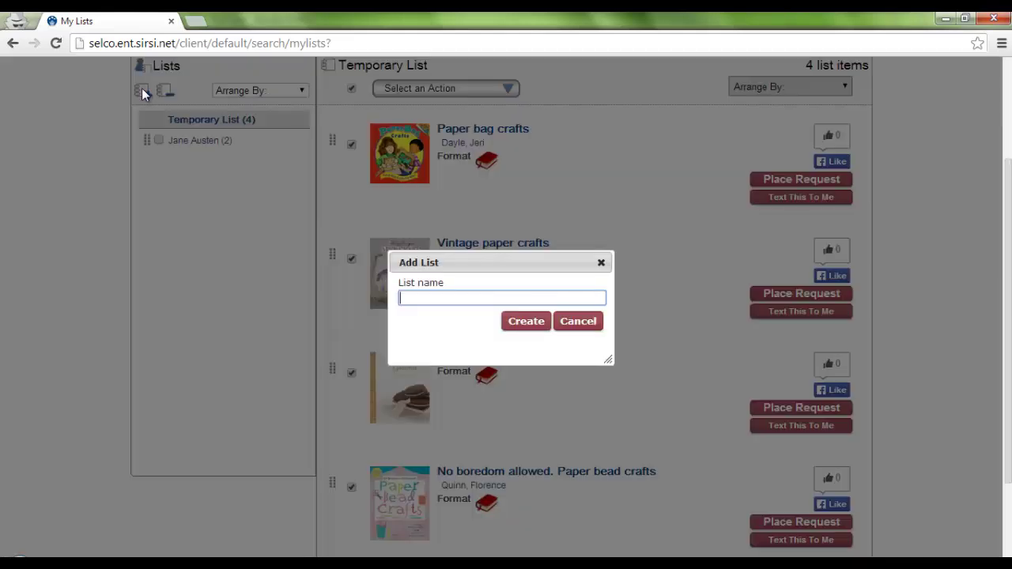
text(paper crafts)
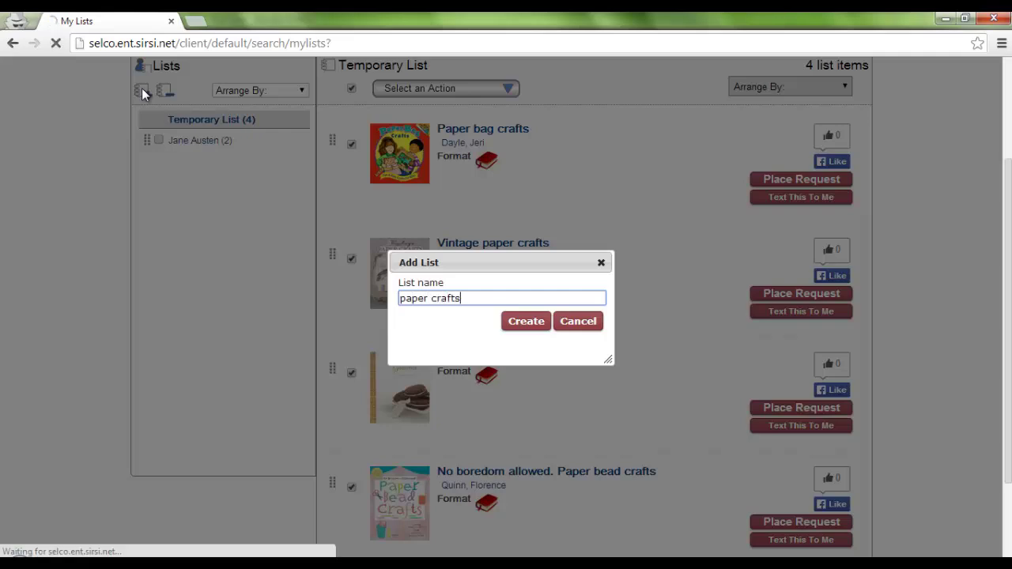
key(Return)
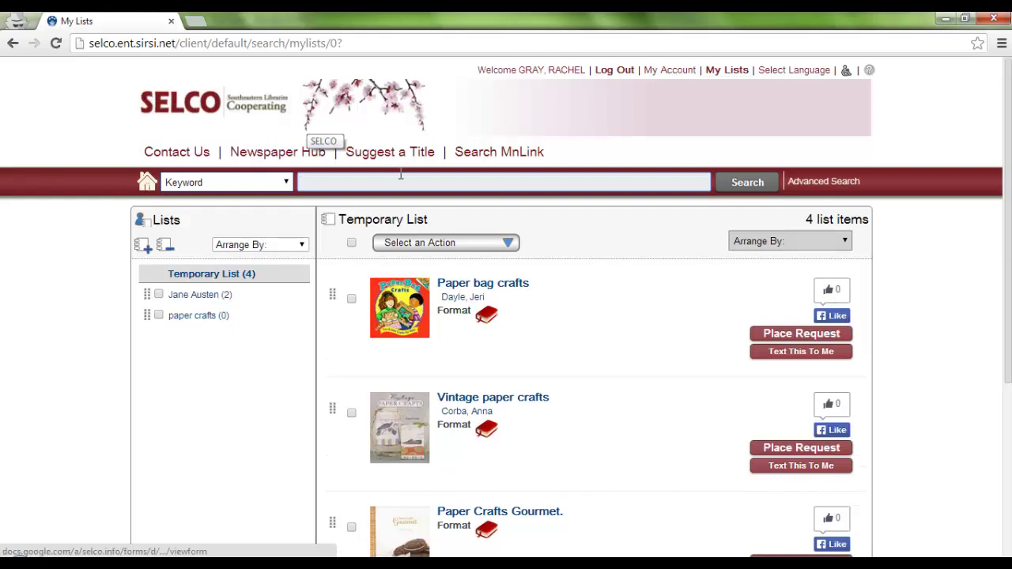
click(352, 243)
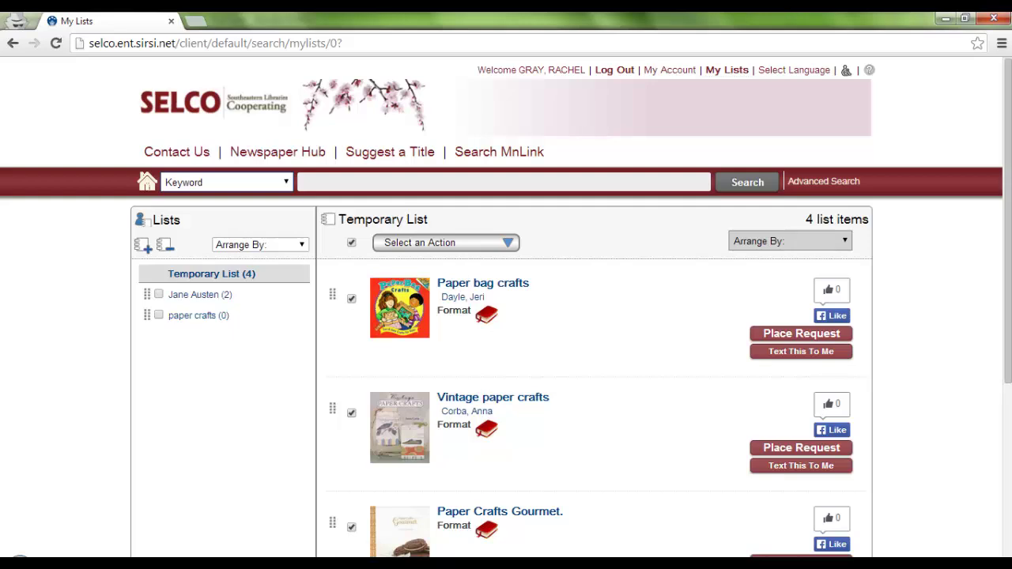
drag(1008, 208, 1007, 265)
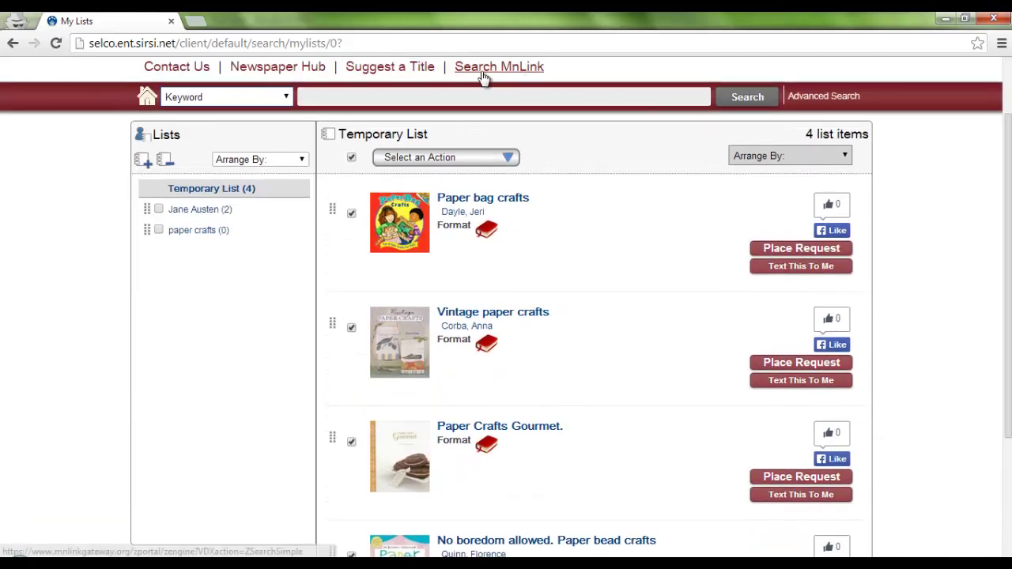
- Move the four marked books into the paper crafts list and open it showing 4 items
click(441, 158)
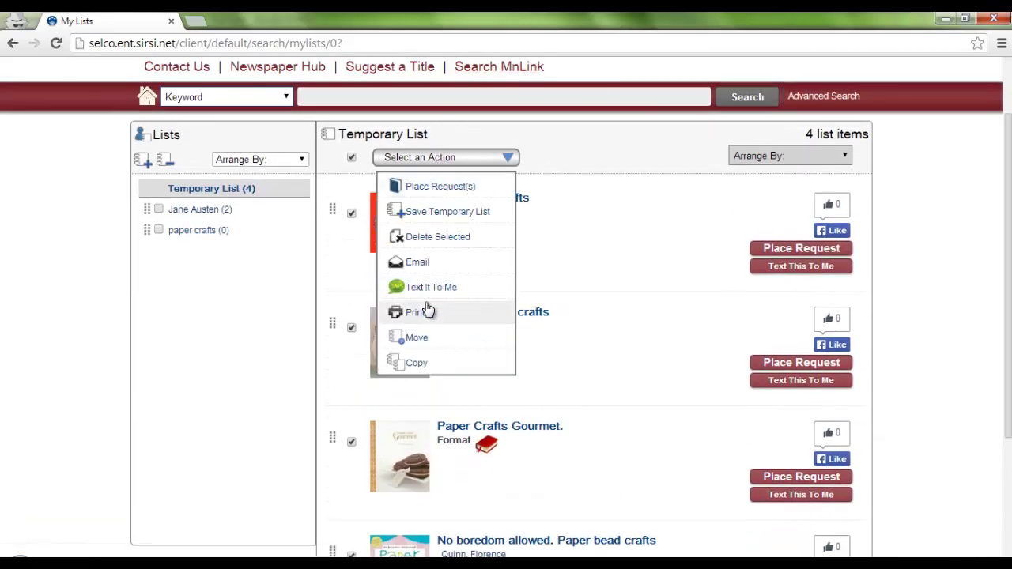
click(420, 338)
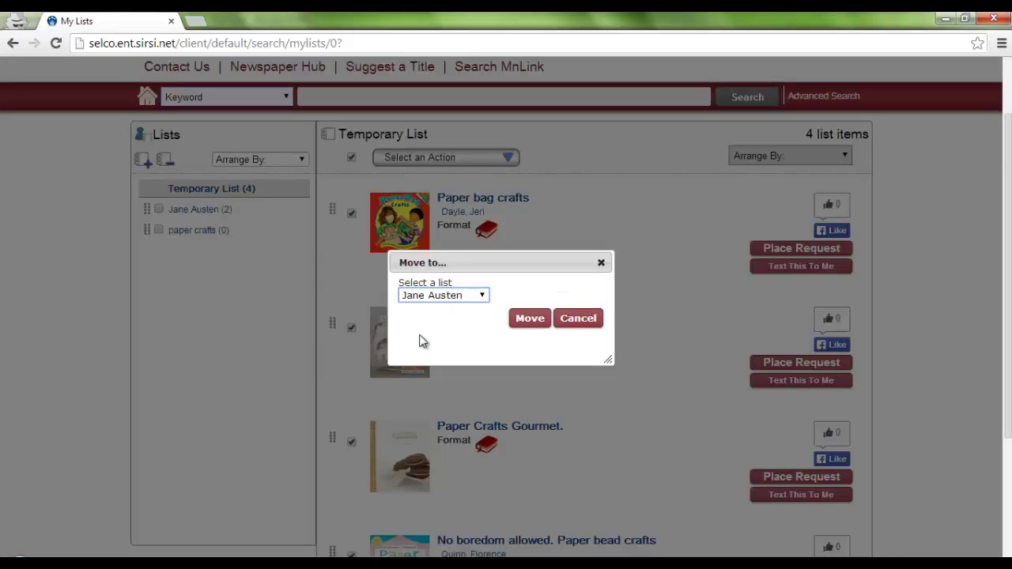
click(455, 299)
click(457, 320)
click(531, 323)
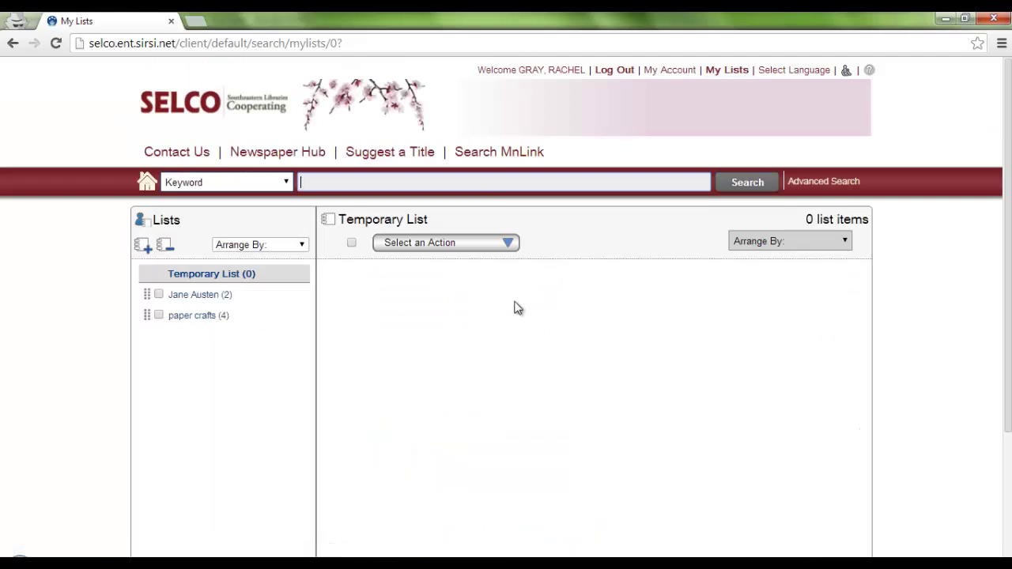
click(178, 318)
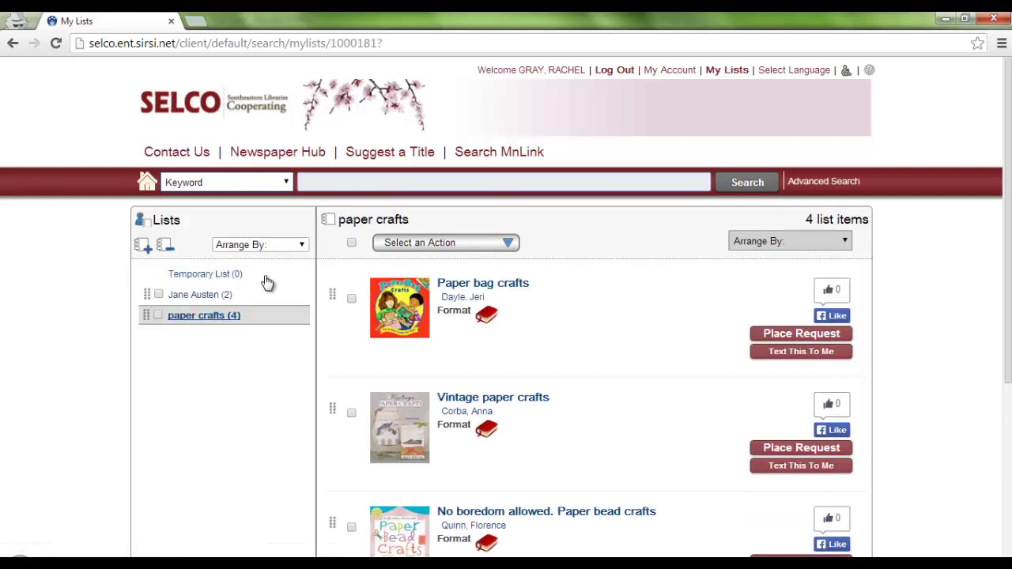
drag(1009, 129, 1009, 166)
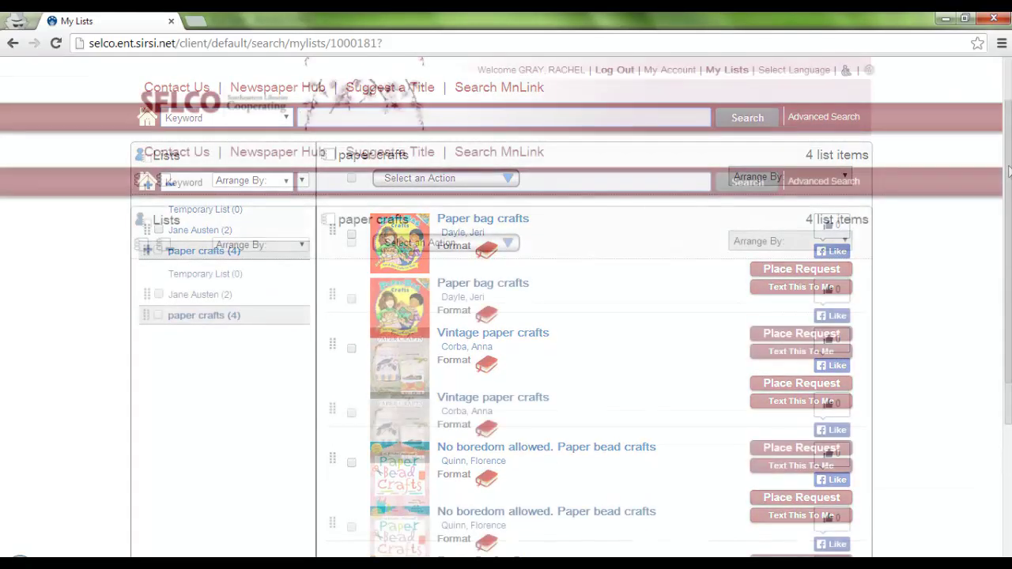